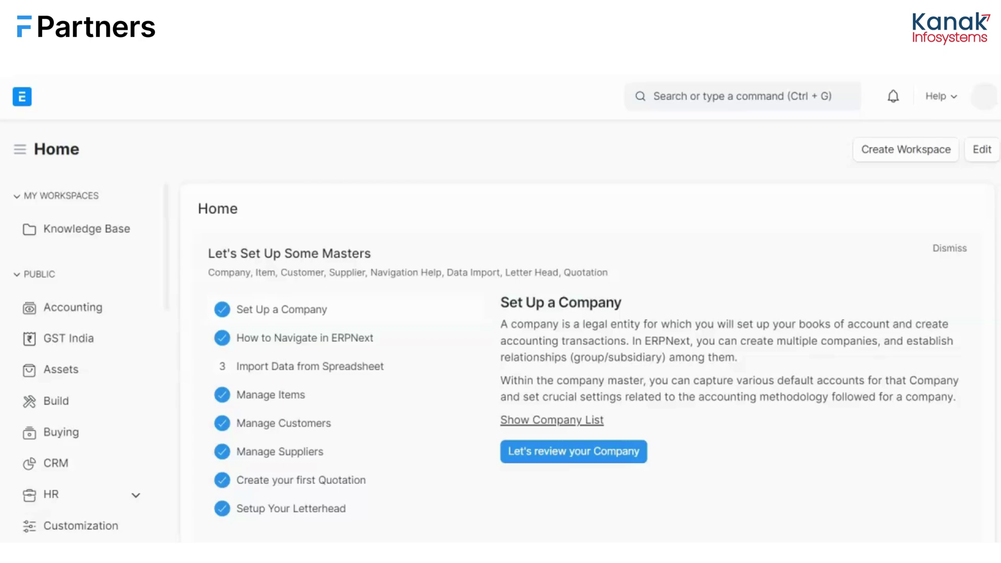
Find the Notification List by searching 'notif' and start a new notification
{"action": "left_click", "coordinate": [707, 95]}
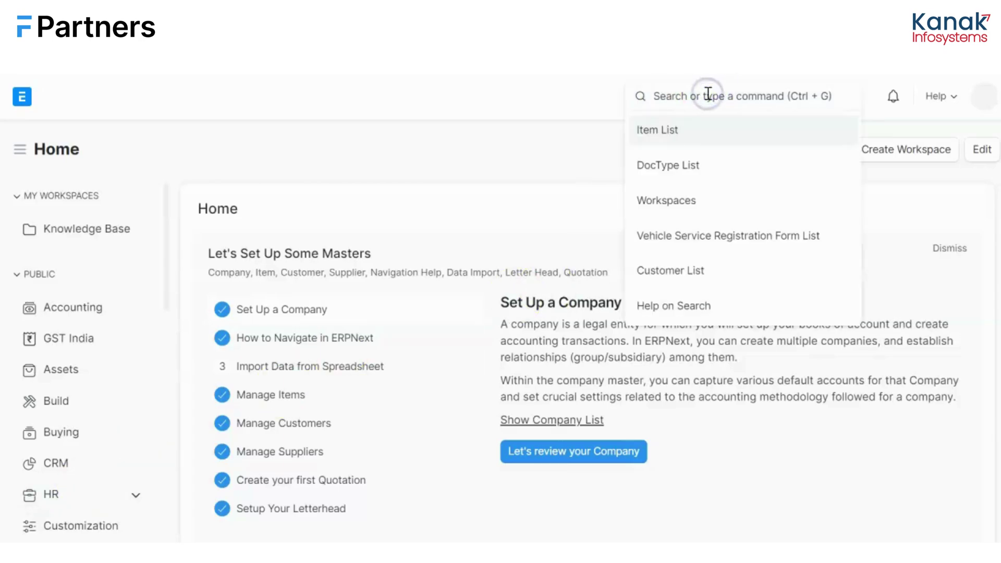
{"action": "type", "text": "notifi"}
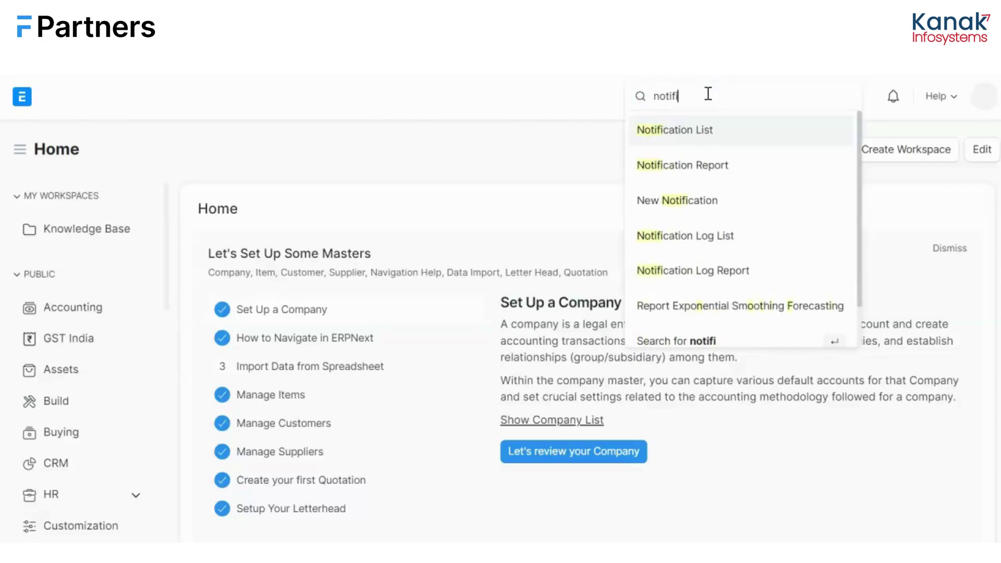
{"action": "left_click", "coordinate": [714, 120]}
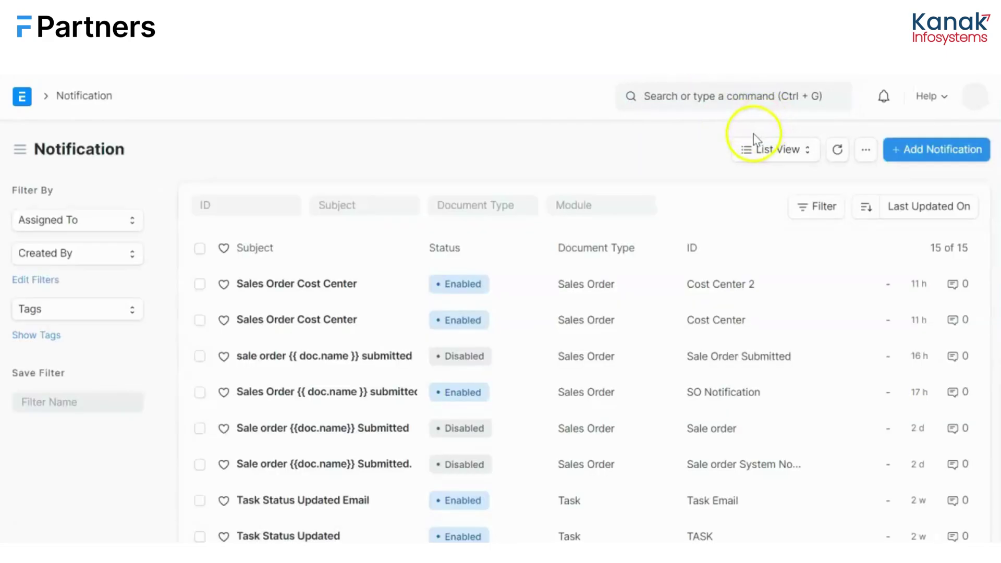
{"action": "left_click", "coordinate": [905, 154]}
{"action": "left_click", "coordinate": [904, 154]}
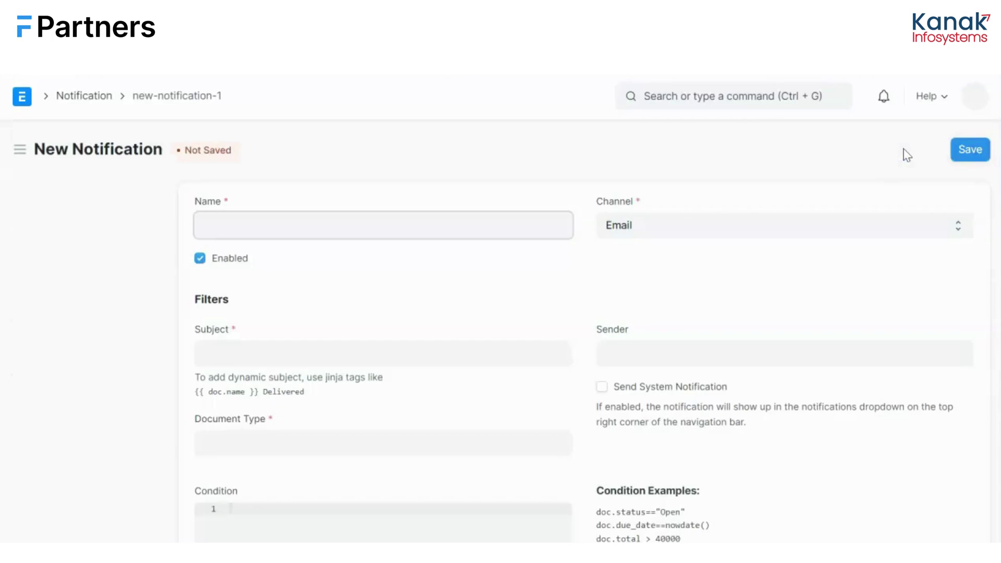
Name the new notification 'Sale Order Submission'
{"action": "left_click", "coordinate": [363, 232]}
{"action": "type", "text": "S"}
{"action": "type", "text": "ale O"}
{"action": "type", "text": "rder S"}
{"action": "type", "text": "umb"}
{"action": "key", "text": "BackSpace"}
{"action": "key", "text": "BackSpace"}
{"action": "type", "text": "bm"}
{"action": "key", "text": "BackSpace"}
{"action": "type", "text": "mission"}
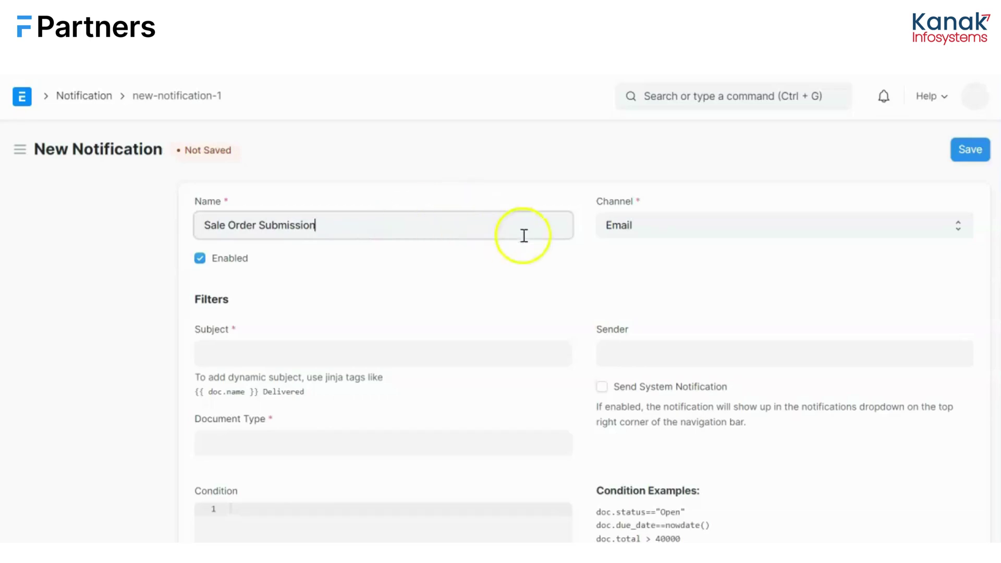
{"action": "left_click", "coordinate": [626, 228]}
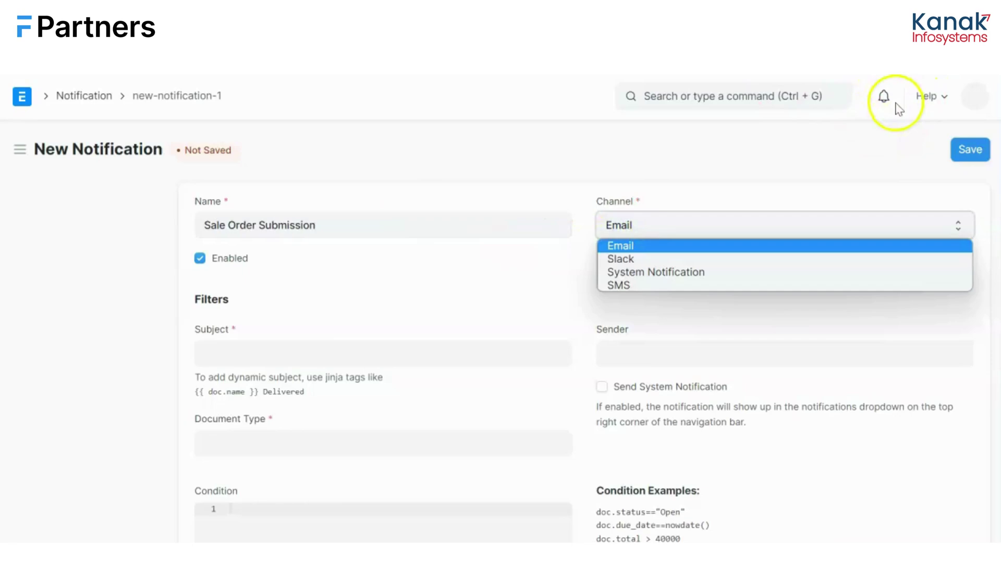
Change the notification channel from Email to System Notification
{"action": "left_click", "coordinate": [759, 278]}
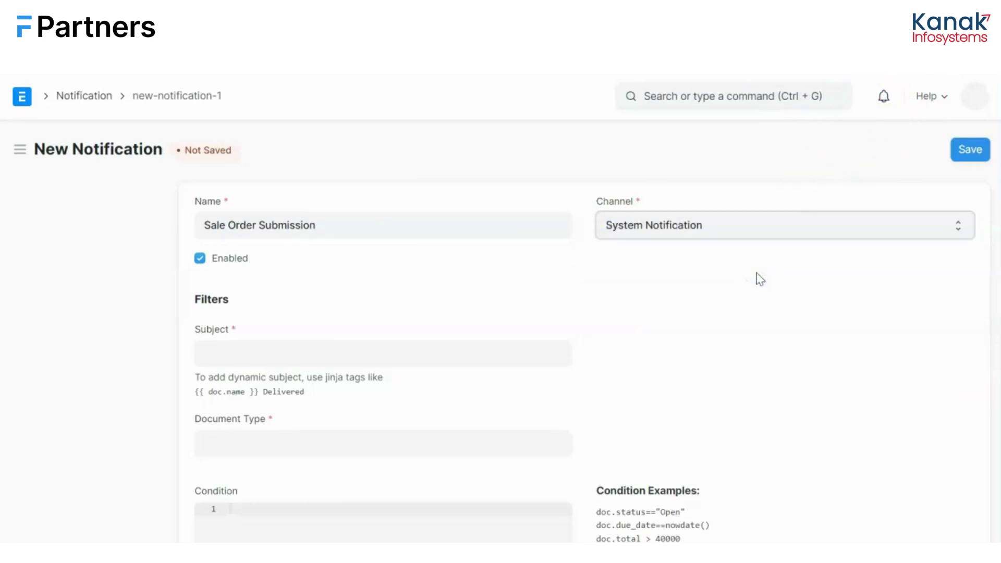
{"action": "left_click", "coordinate": [809, 230]}
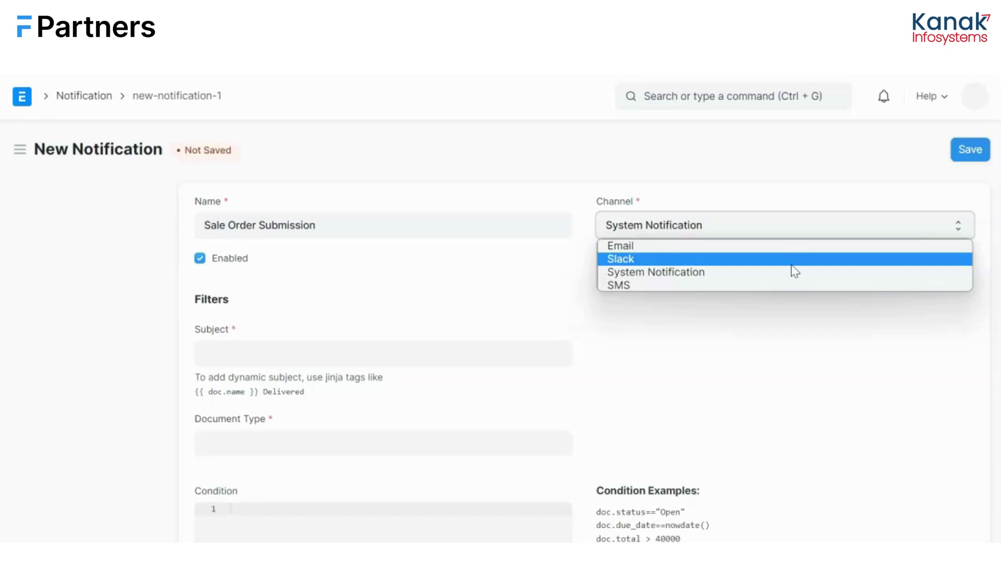
{"action": "left_click_drag", "start_coordinate": [782, 271], "coordinate": [730, 278]}
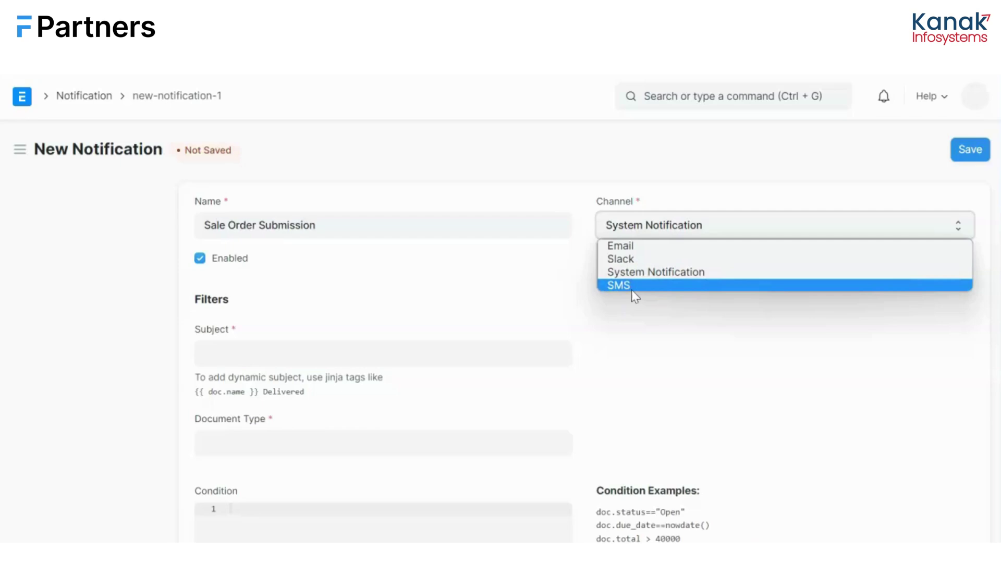
{"action": "left_click", "coordinate": [653, 275]}
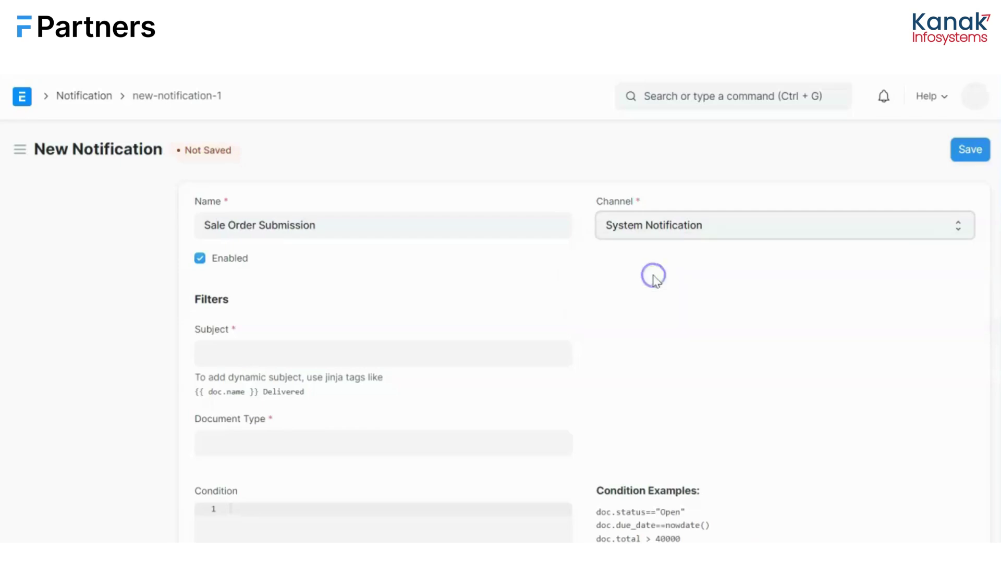
Enter 'Sale Order {{ doc.name }} Submitted' as the notification subject
{"action": "left_click", "coordinate": [474, 351]}
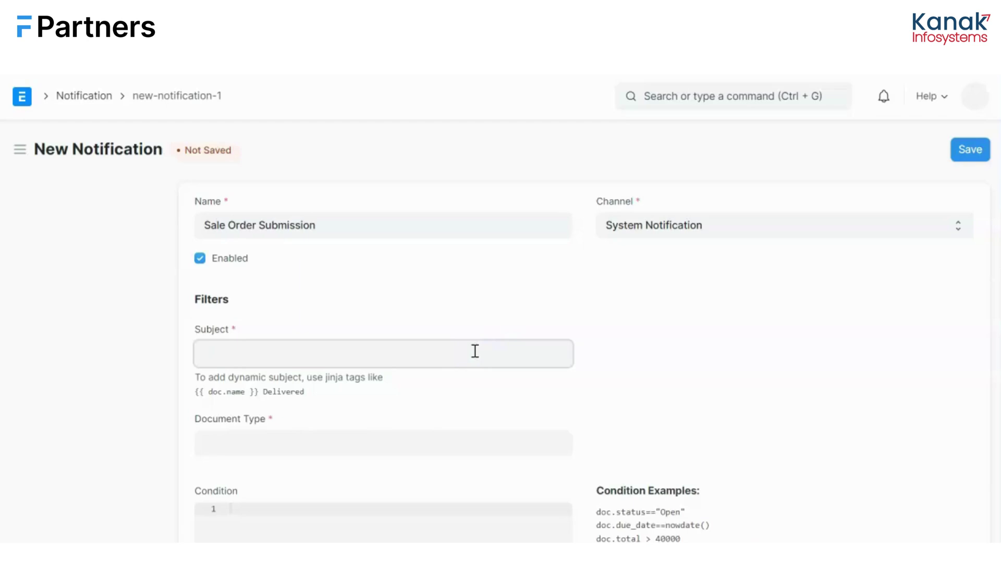
{"action": "type", "text": "Sale Order {{ doc."}
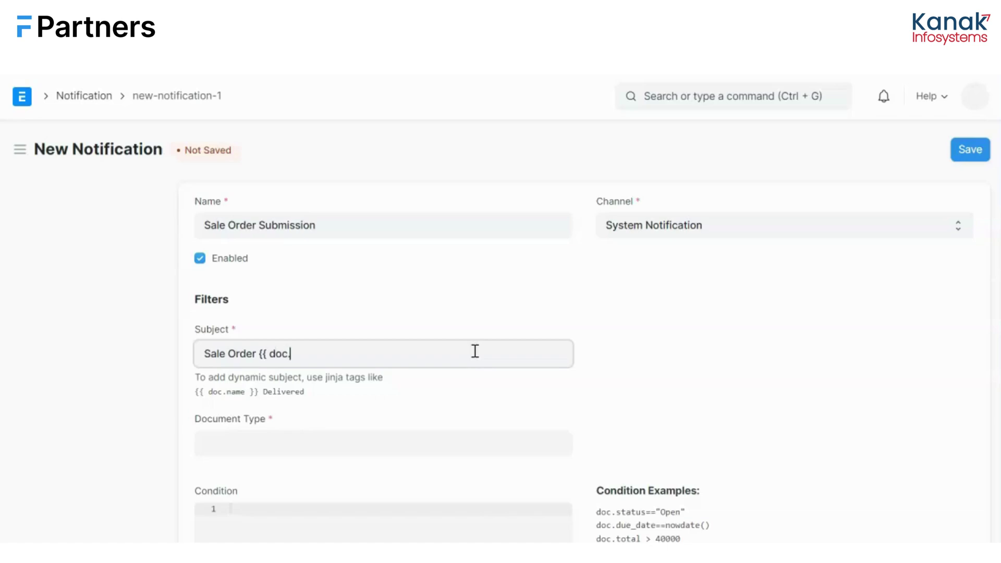
{"action": "type", "text": "name }}"}
{"action": "type", "text": "Submitted"}
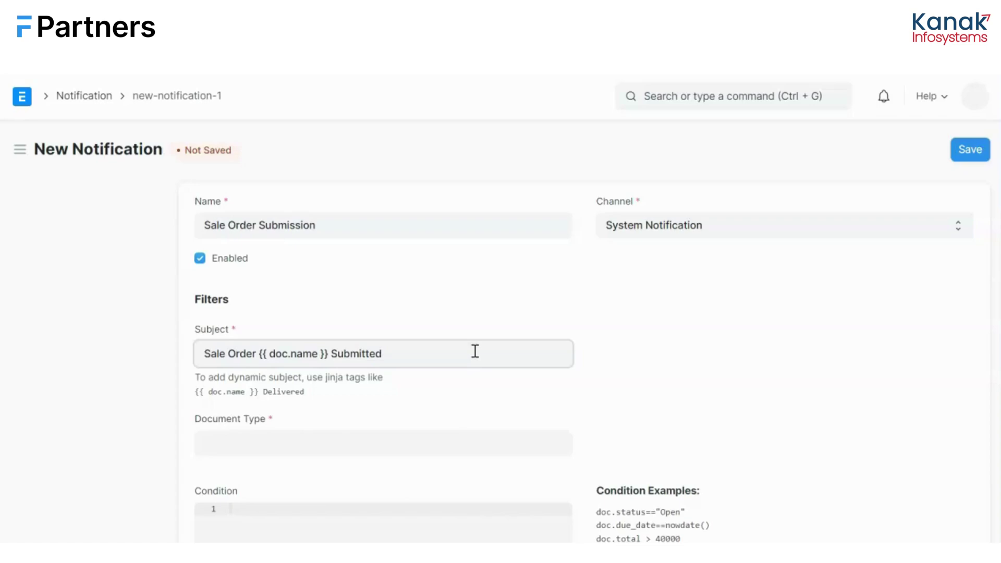
{"action": "left_click", "coordinate": [369, 446]}
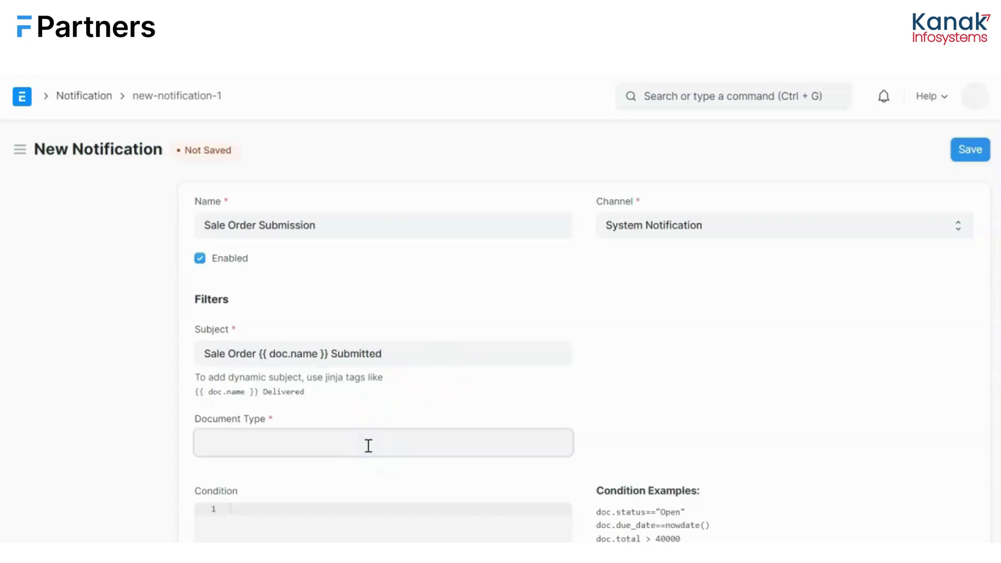
Apply the notification to the Sales Order document type, sending the alert on Submit
{"action": "type", "text": "sa"}
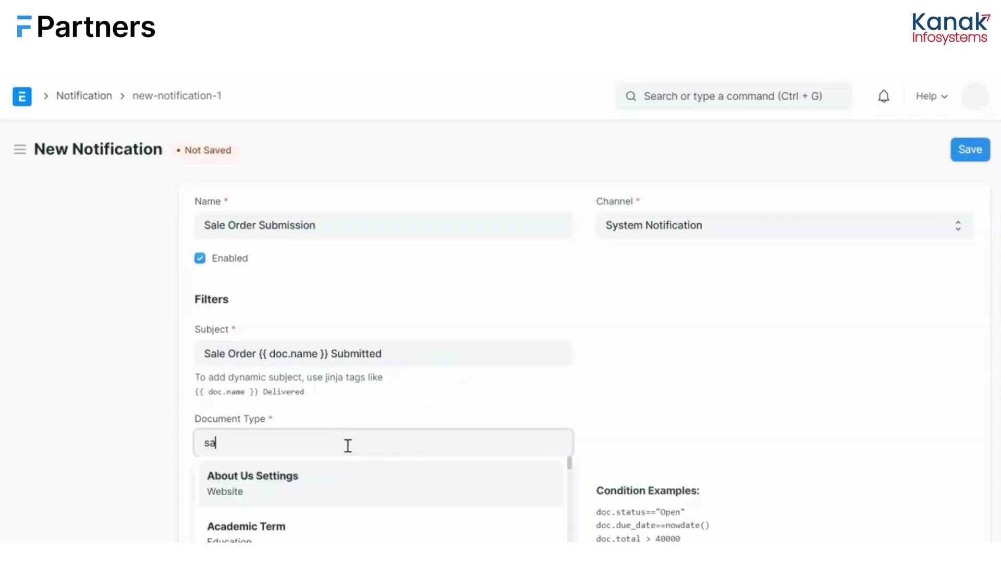
{"action": "type", "text": "l"}
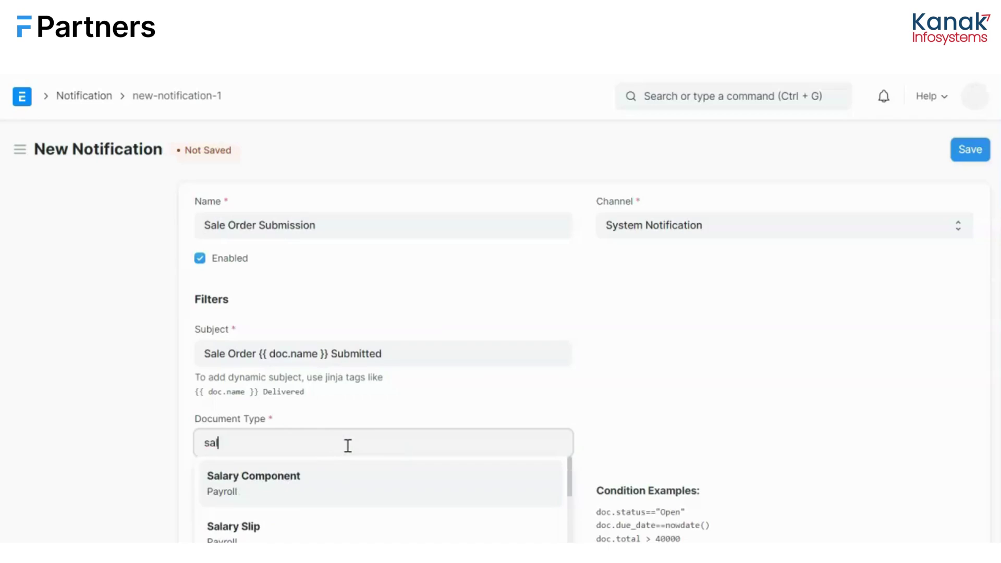
{"action": "type", "text": "e"}
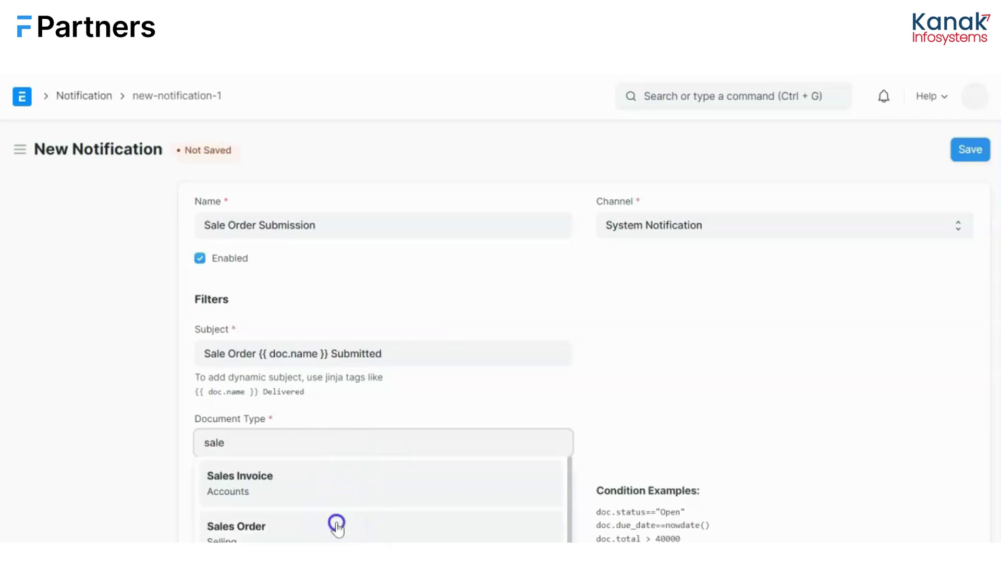
{"action": "left_click", "coordinate": [336, 526]}
{"action": "scroll", "coordinate": [448, 422], "scroll_direction": "down", "scroll_amount": 1}
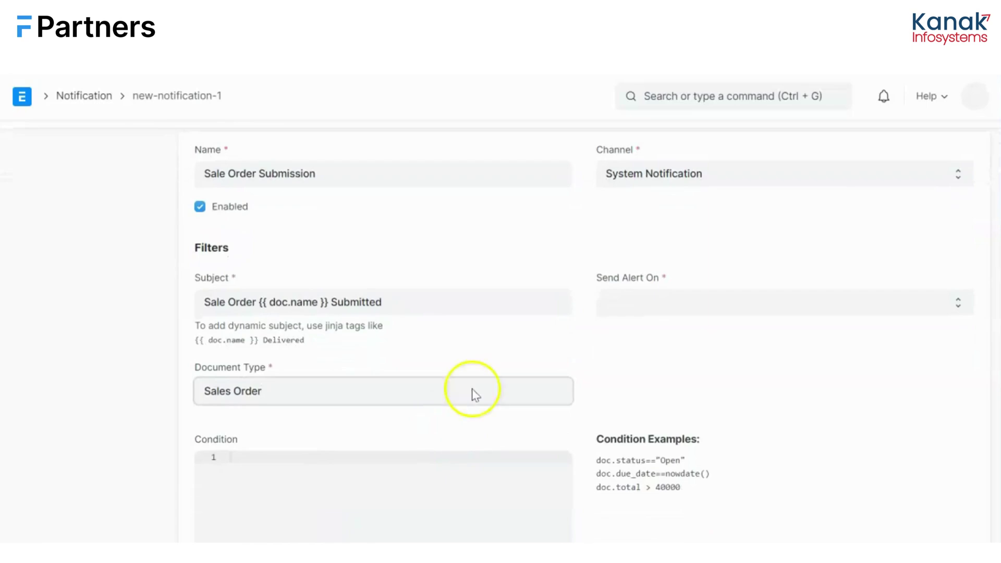
{"action": "left_click", "coordinate": [647, 307]}
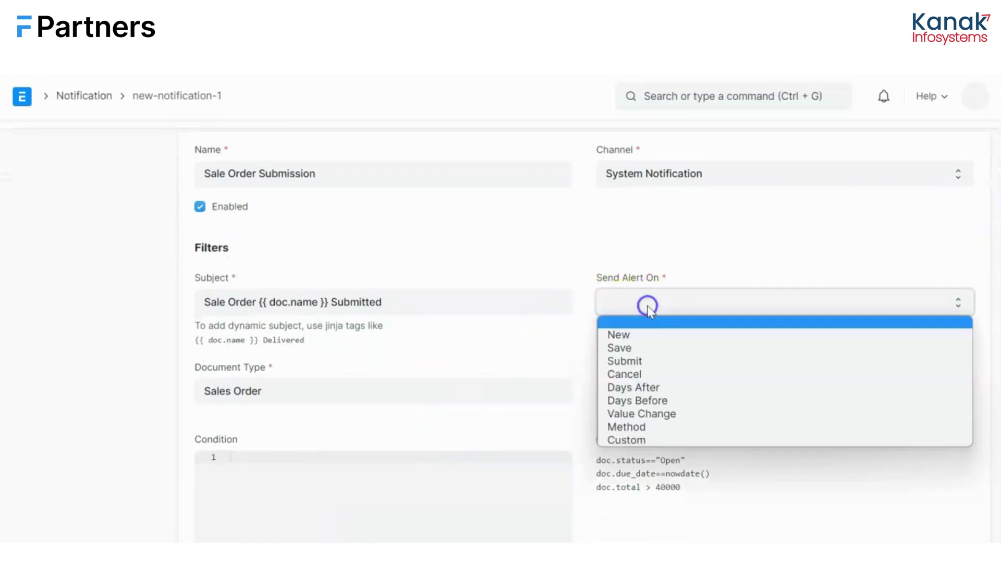
{"action": "left_click", "coordinate": [649, 314]}
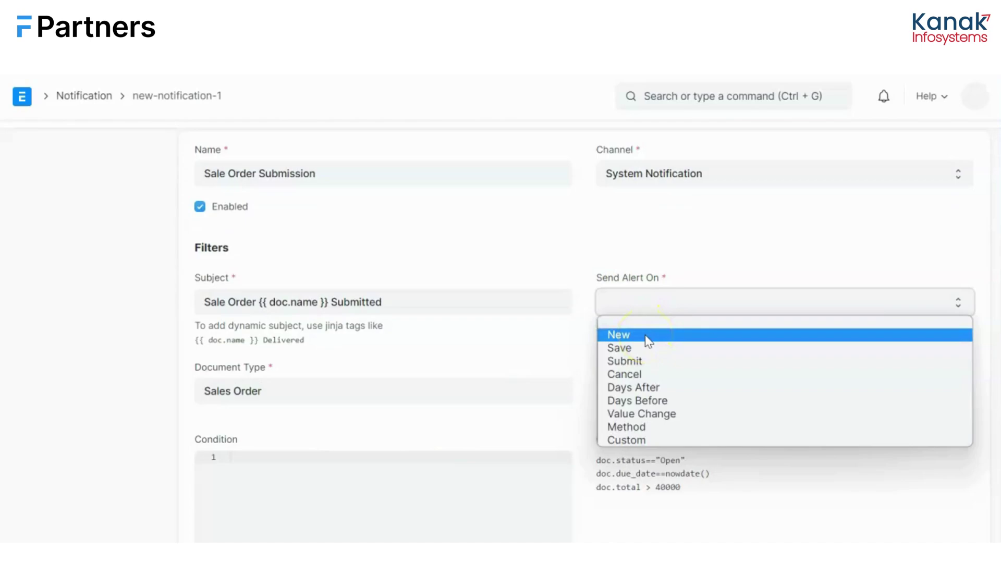
{"action": "left_click", "coordinate": [641, 349]}
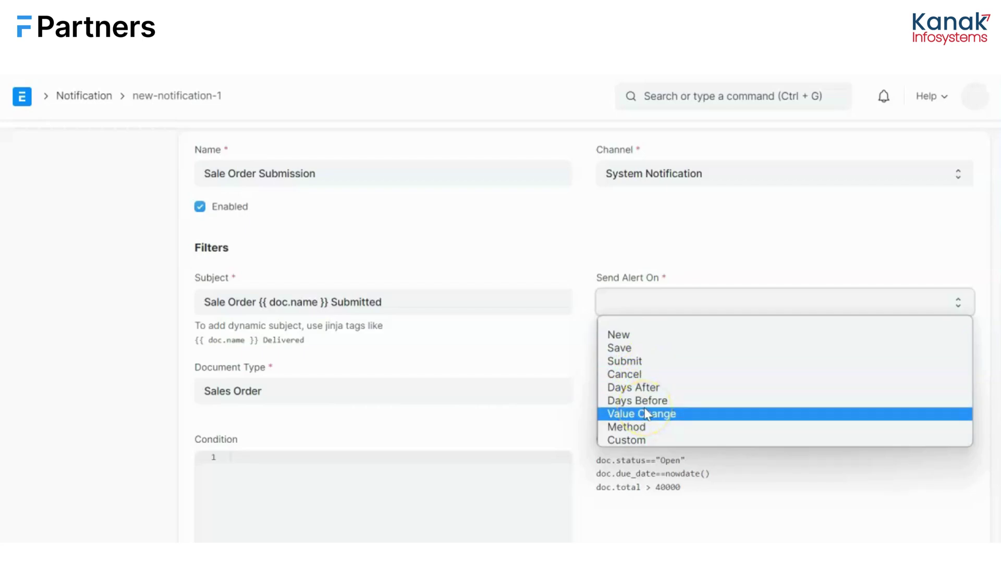
{"action": "left_click", "coordinate": [610, 361]}
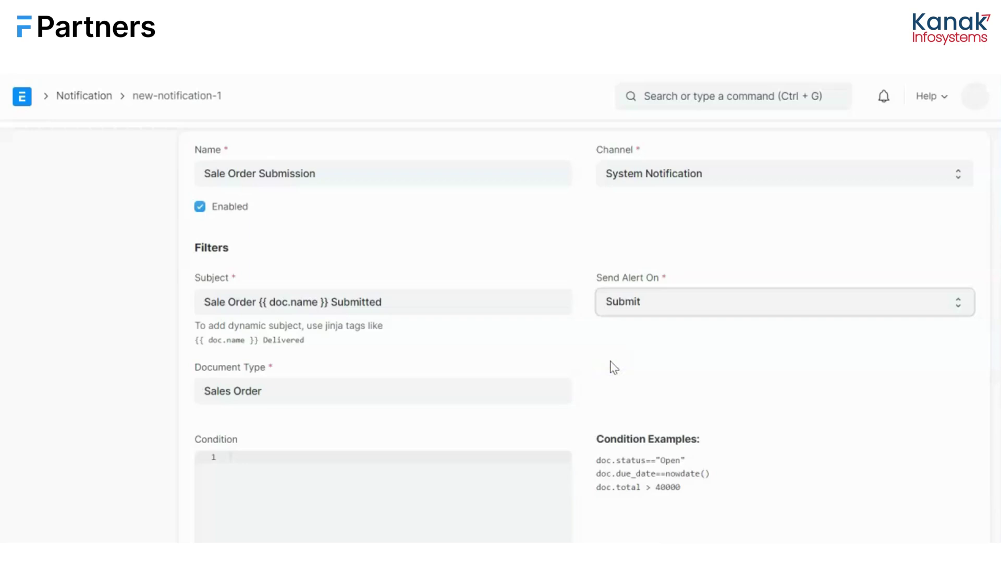
{"action": "scroll", "coordinate": [612, 364], "scroll_direction": "down", "scroll_amount": 2}
{"action": "scroll", "coordinate": [612, 365], "scroll_direction": "down", "scroll_amount": 2}
{"action": "left_click", "coordinate": [447, 413]}
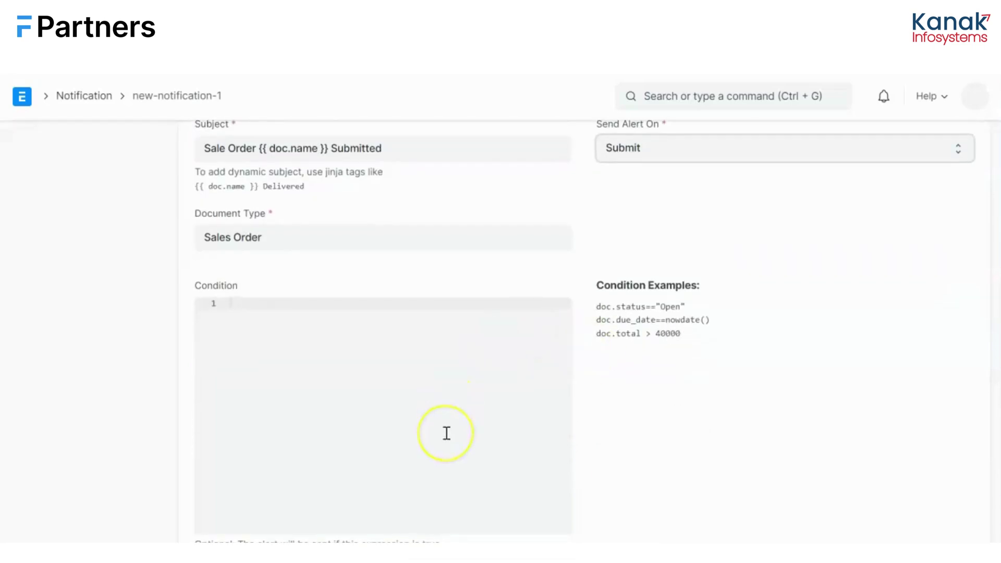
{"action": "scroll", "coordinate": [447, 432], "scroll_direction": "down", "scroll_amount": 1}
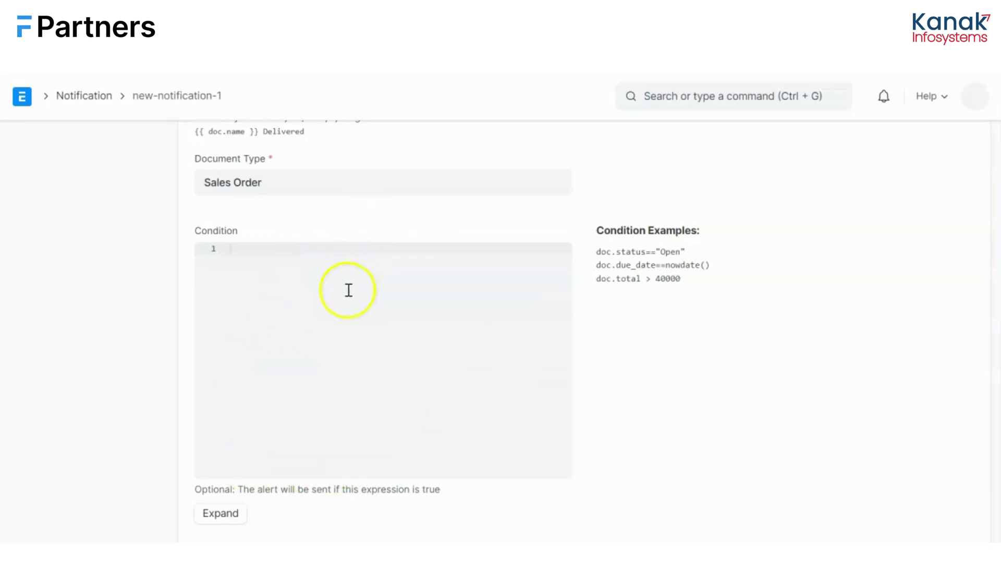
{"action": "scroll", "coordinate": [348, 291], "scroll_direction": "down", "scroll_amount": 5}
Add a recipient row that sends the notification to the Sales Manager role
{"action": "scroll", "coordinate": [348, 292], "scroll_direction": "down", "scroll_amount": 2}
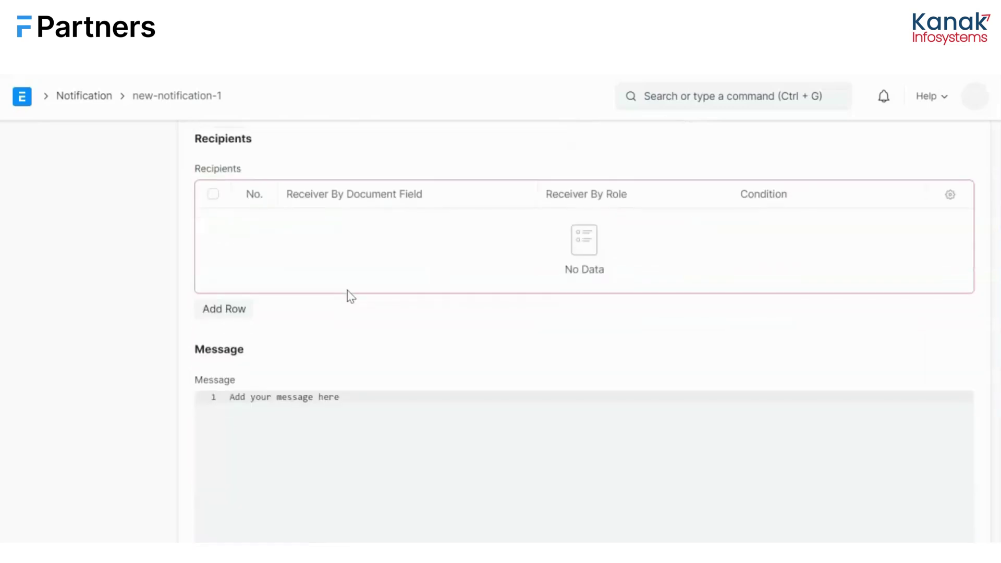
{"action": "left_click", "coordinate": [223, 312]}
{"action": "left_click", "coordinate": [563, 243]}
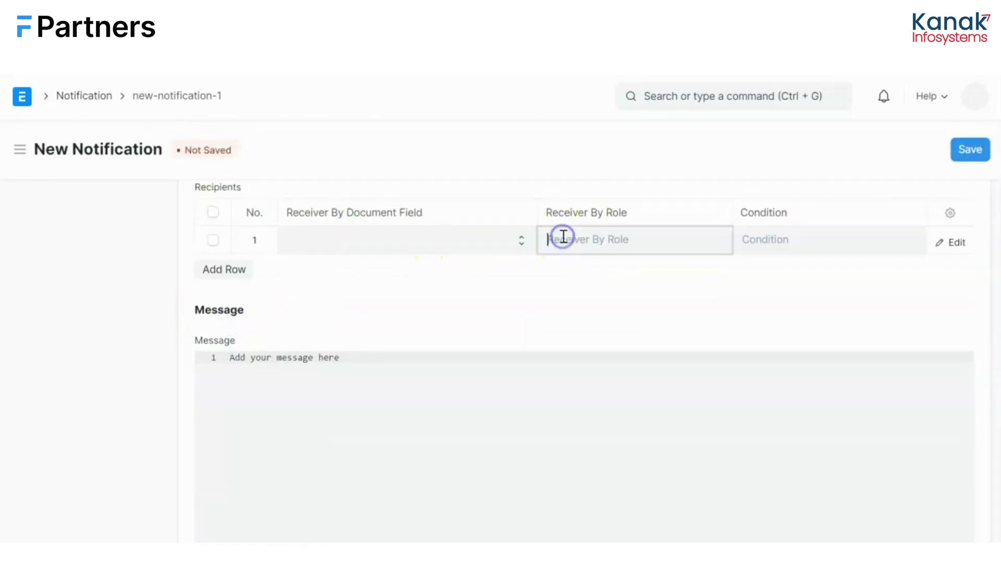
{"action": "type", "text": "sal"}
{"action": "left_click", "coordinate": [572, 271]}
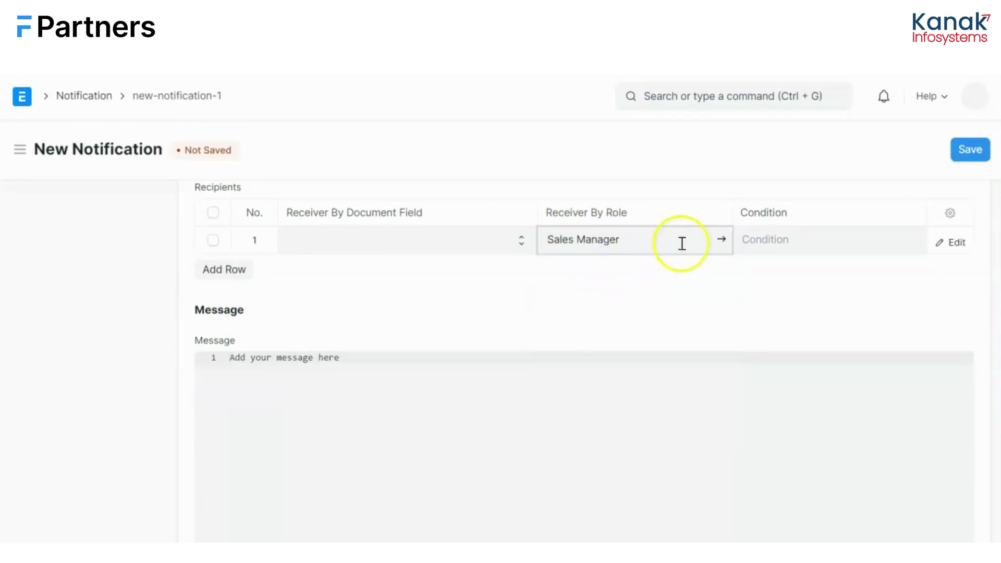
{"action": "scroll", "coordinate": [729, 448], "scroll_direction": "down", "scroll_amount": 4}
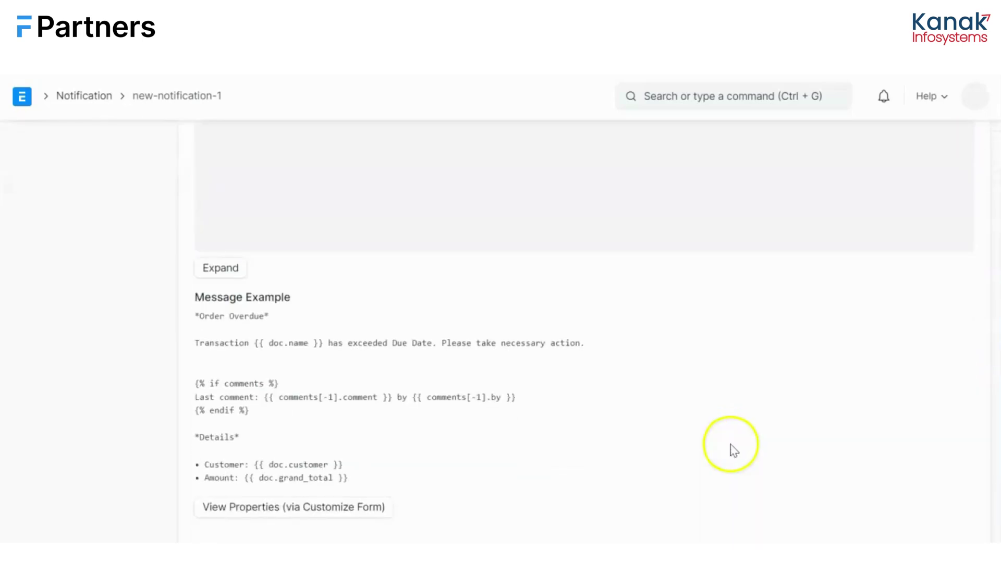
{"action": "scroll", "coordinate": [729, 448], "scroll_direction": "up", "scroll_amount": 15}
{"action": "scroll", "coordinate": [757, 503], "scroll_direction": "down", "scroll_amount": 10}
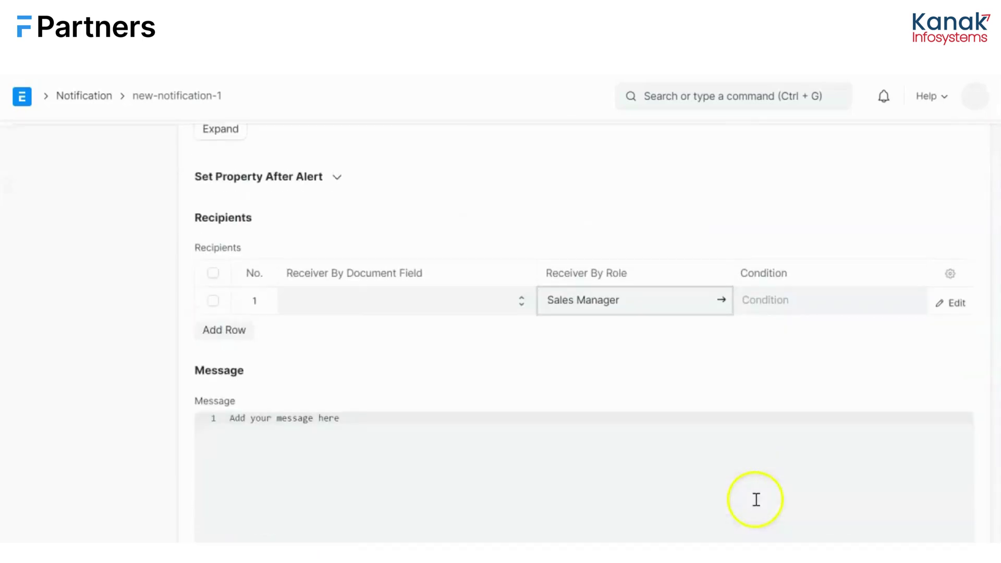
{"action": "scroll", "coordinate": [756, 501], "scroll_direction": "up", "scroll_amount": 5}
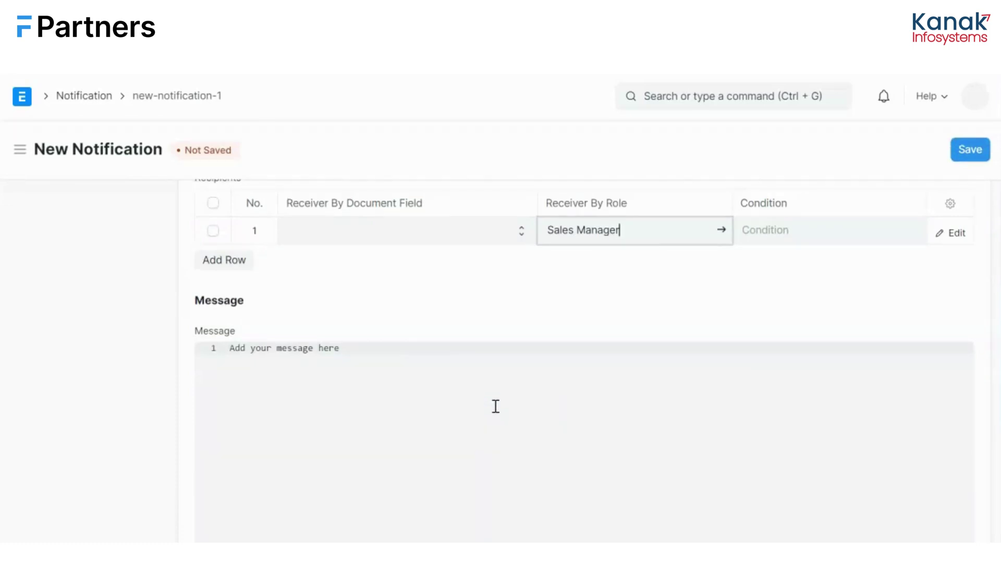
Save the Sale Order Submission notification
{"action": "scroll", "coordinate": [495, 407], "scroll_direction": "up", "scroll_amount": 10}
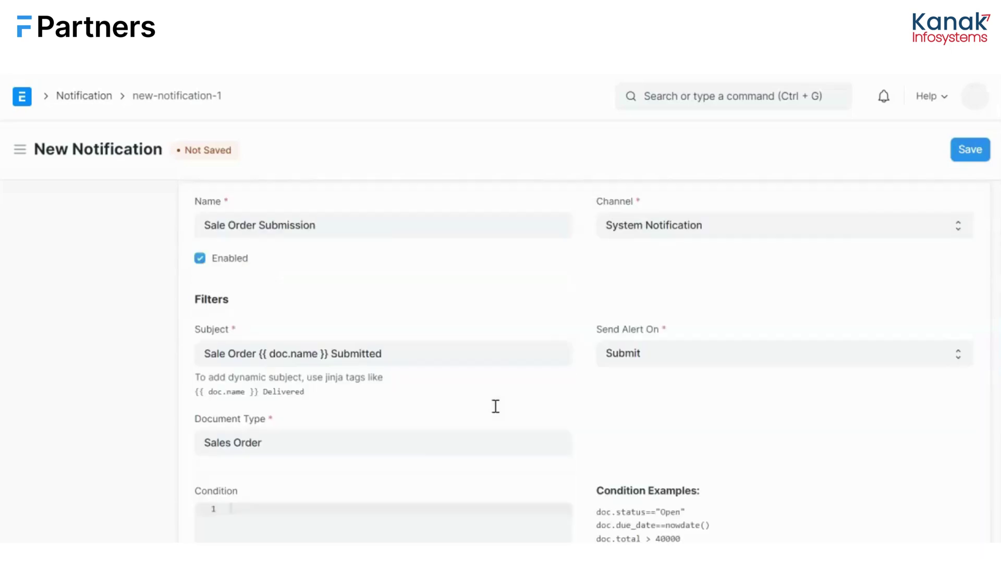
{"action": "left_click", "coordinate": [964, 150]}
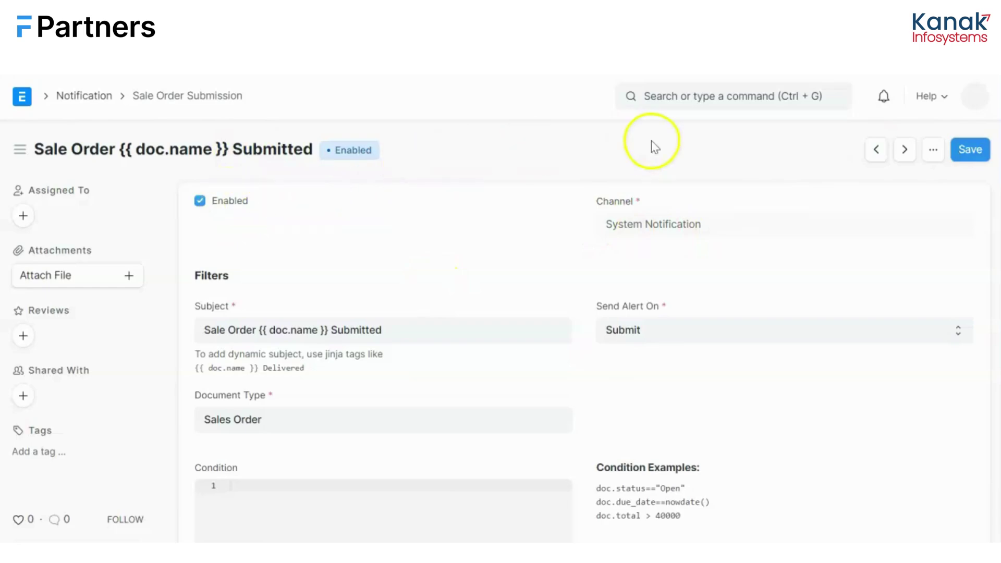
Open the Sales Order list via search and start a new sales order
{"action": "left_click", "coordinate": [722, 101]}
{"action": "type", "text": "sale"}
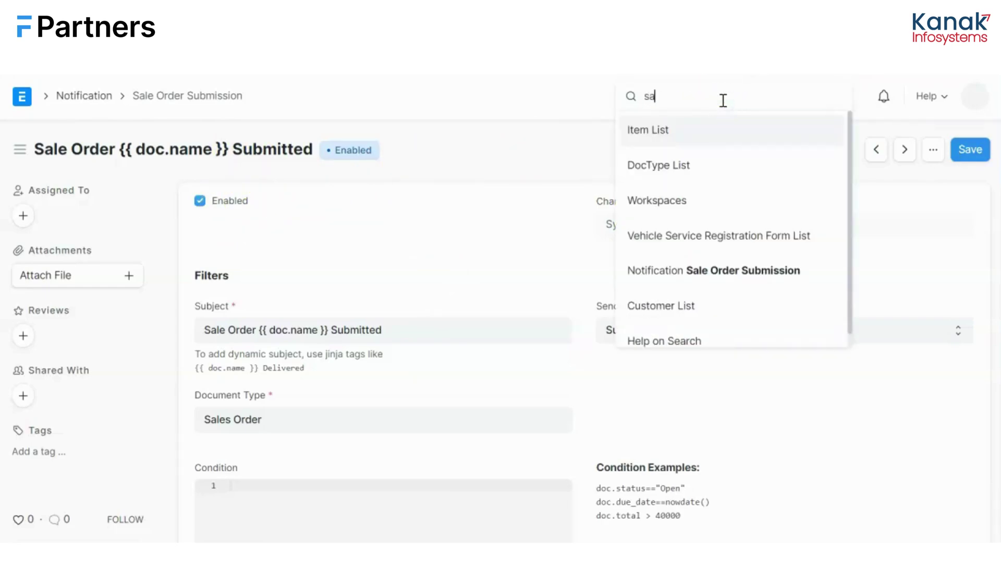
{"action": "left_click", "coordinate": [732, 165]}
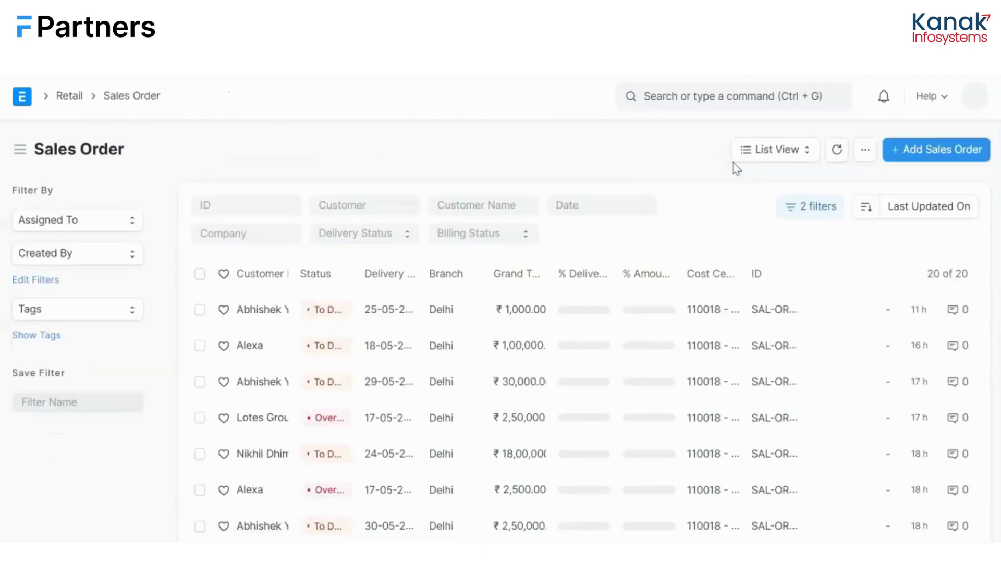
{"action": "left_click", "coordinate": [945, 155]}
Choose the order's customer and set the delivery date to 19-05-2023
{"action": "left_click", "coordinate": [388, 323]}
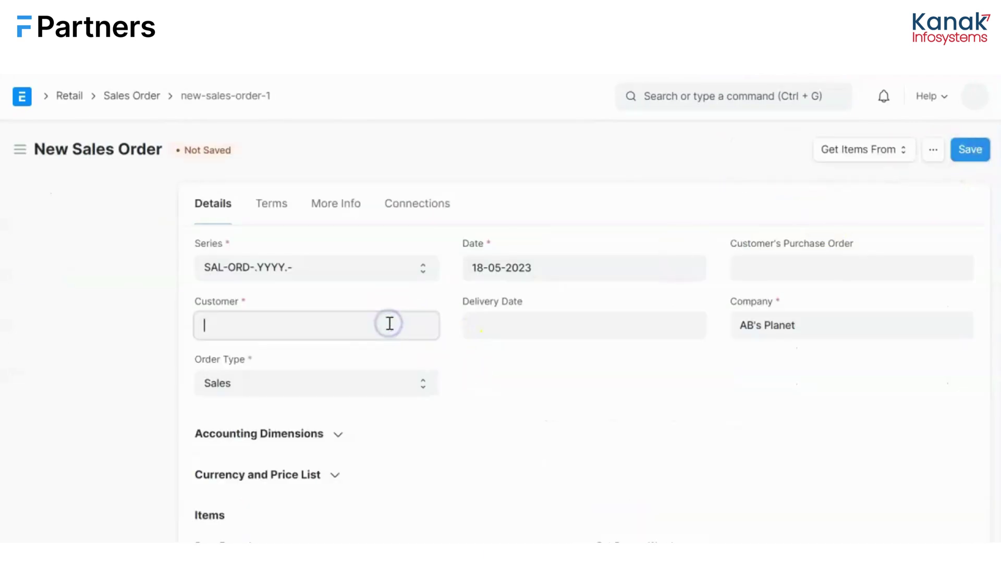
{"action": "left_click", "coordinate": [360, 332]}
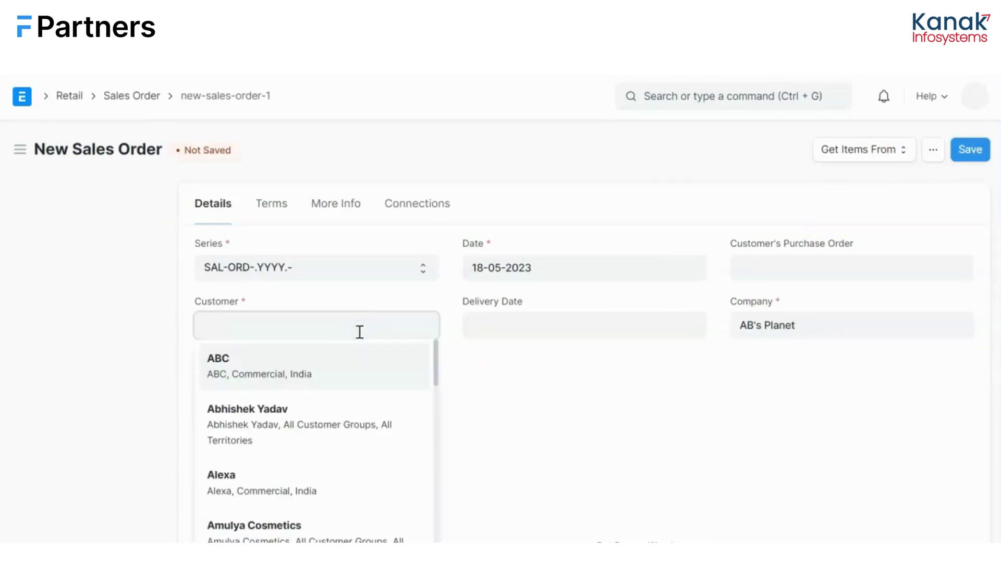
{"action": "left_click", "coordinate": [324, 477]}
{"action": "left_click", "coordinate": [506, 329]}
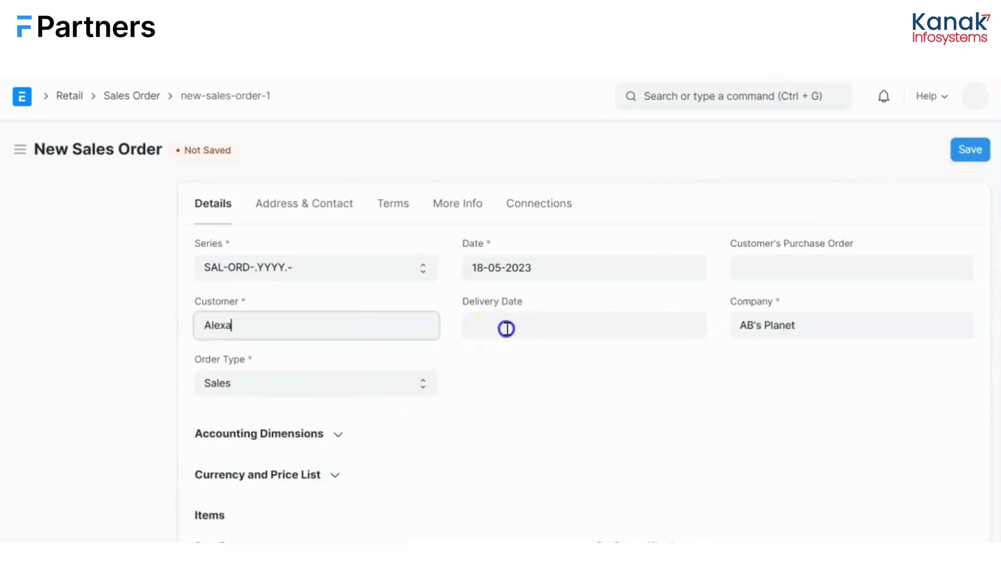
{"action": "left_click", "coordinate": [607, 203]}
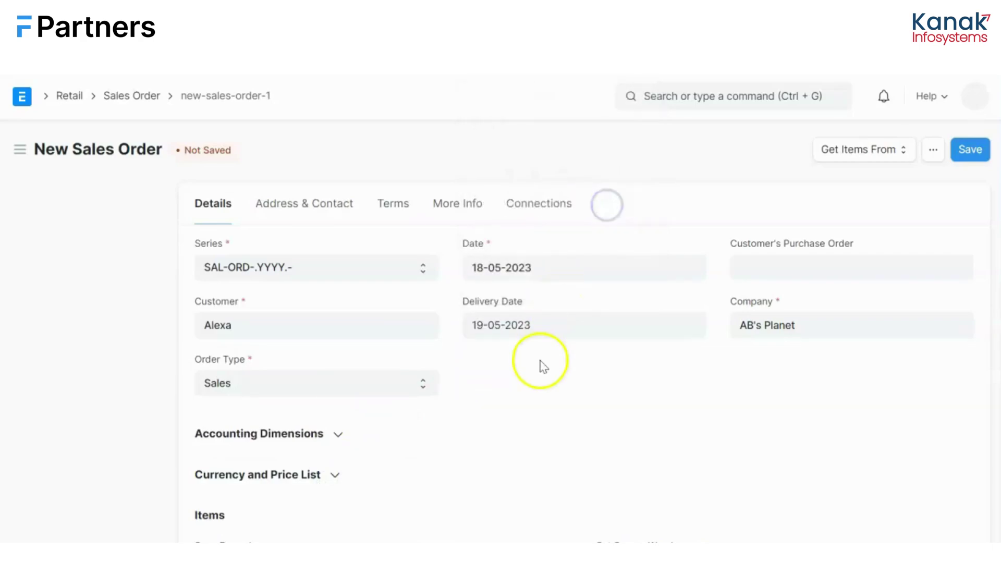
Add IWATCH as the order's item, totalling ₹1,00,000.00
{"action": "scroll", "coordinate": [540, 364], "scroll_direction": "down", "scroll_amount": 6}
{"action": "left_click", "coordinate": [400, 336]}
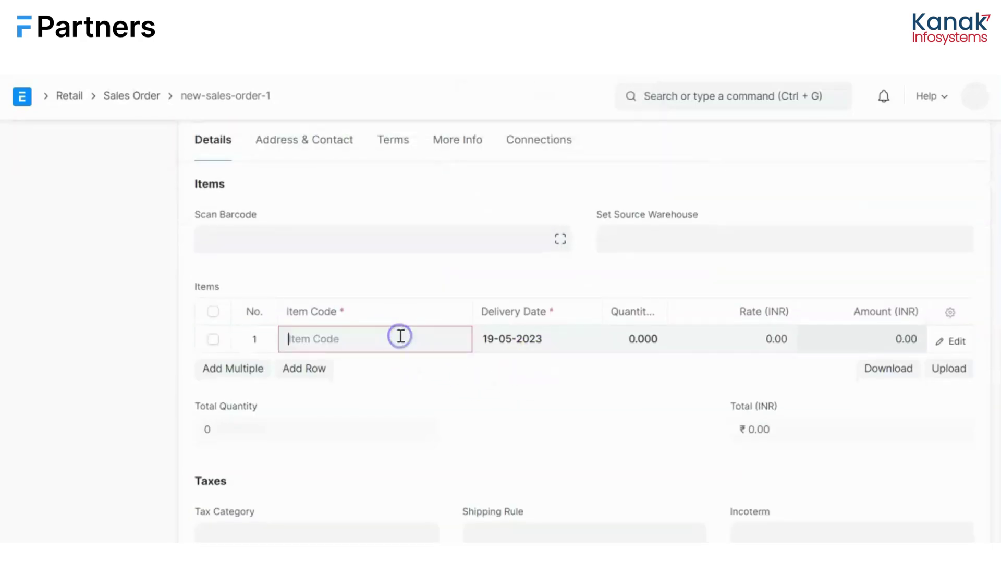
{"action": "type", "text": "iw"}
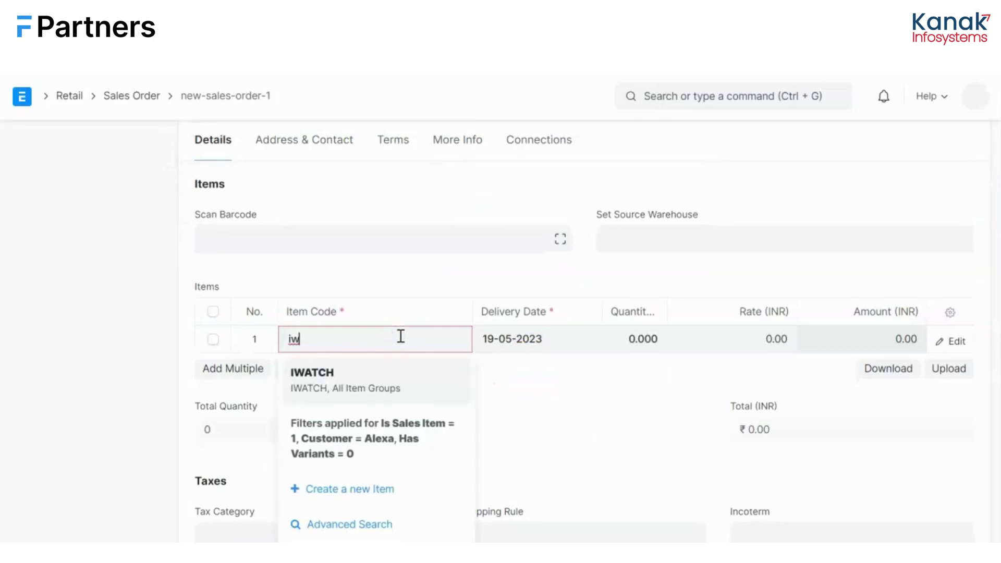
{"action": "left_click", "coordinate": [401, 383]}
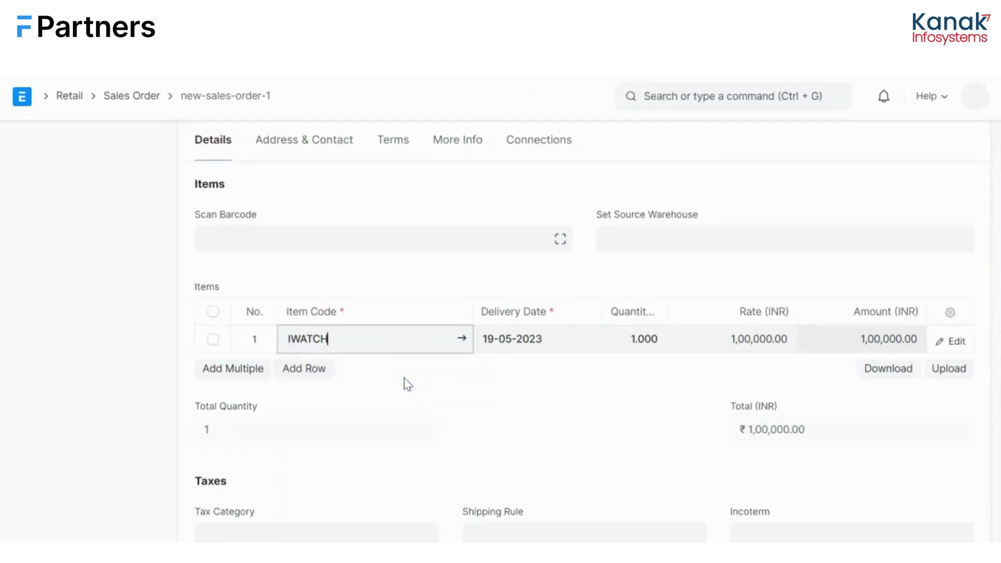
{"action": "scroll", "coordinate": [471, 431], "scroll_direction": "down", "scroll_amount": 6}
{"action": "scroll", "coordinate": [471, 431], "scroll_direction": "up", "scroll_amount": 15}
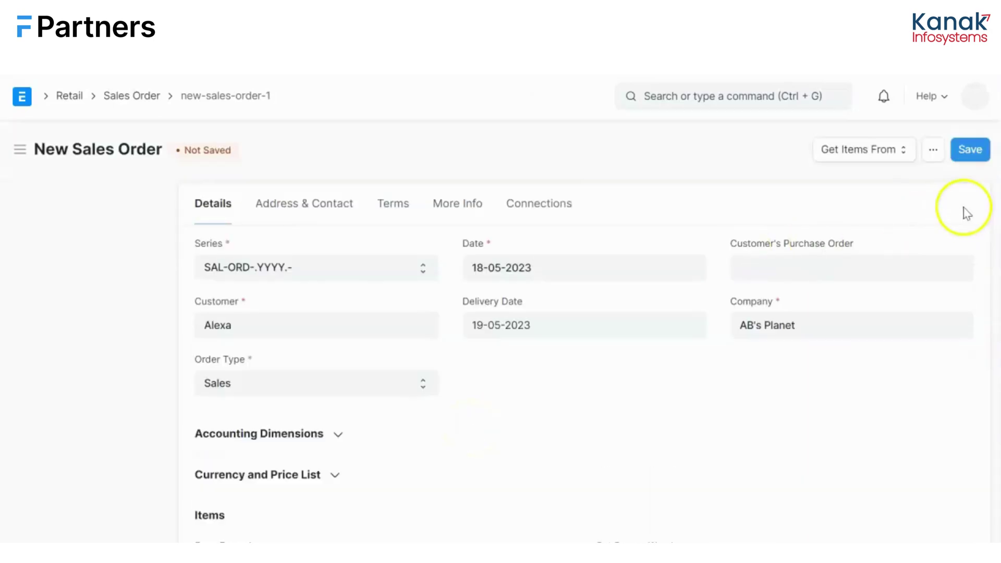
Save the sales order, then submit it and confirm the submission
{"action": "left_click", "coordinate": [976, 149]}
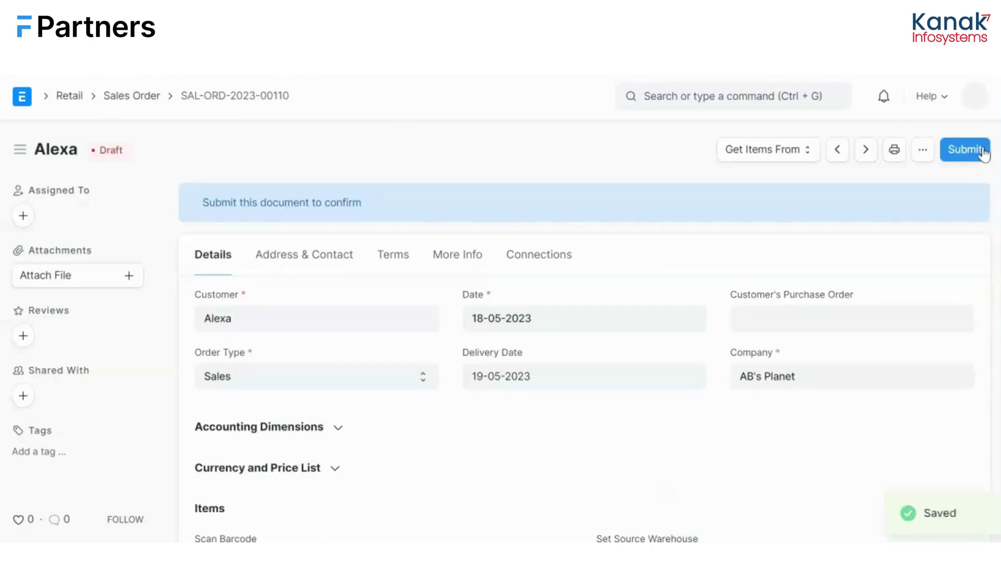
{"action": "left_click", "coordinate": [966, 150]}
{"action": "left_click", "coordinate": [701, 214]}
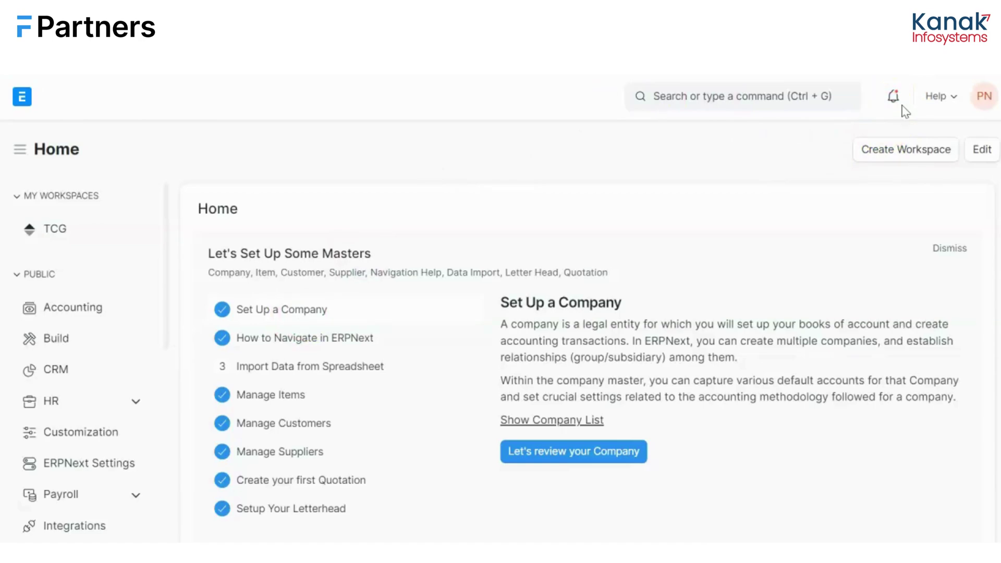
Check the bell notifications for the new 'Sale Order … Submitted' alert
{"action": "left_click", "coordinate": [895, 99]}
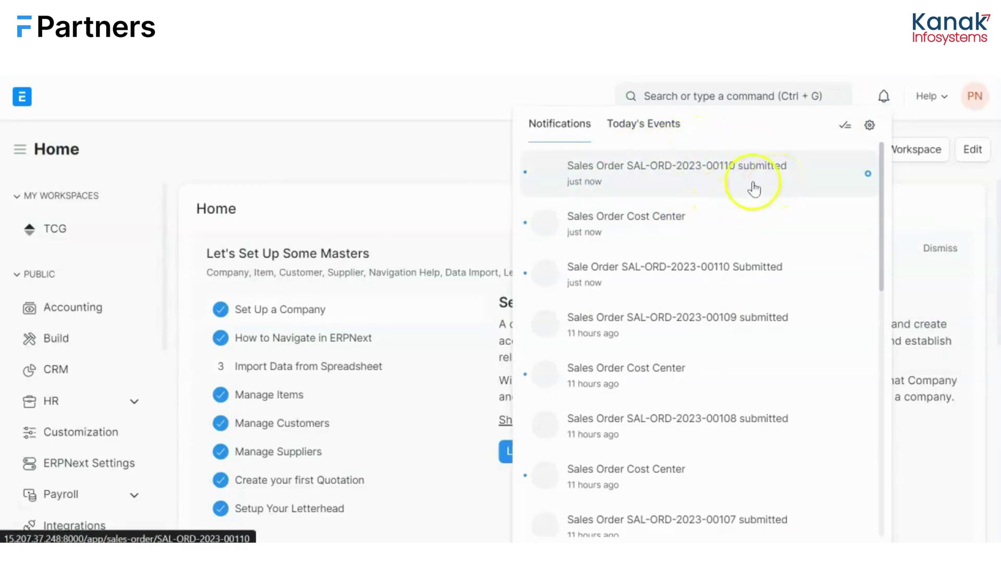
{"action": "mouse_move", "coordinate": [600, 191]}
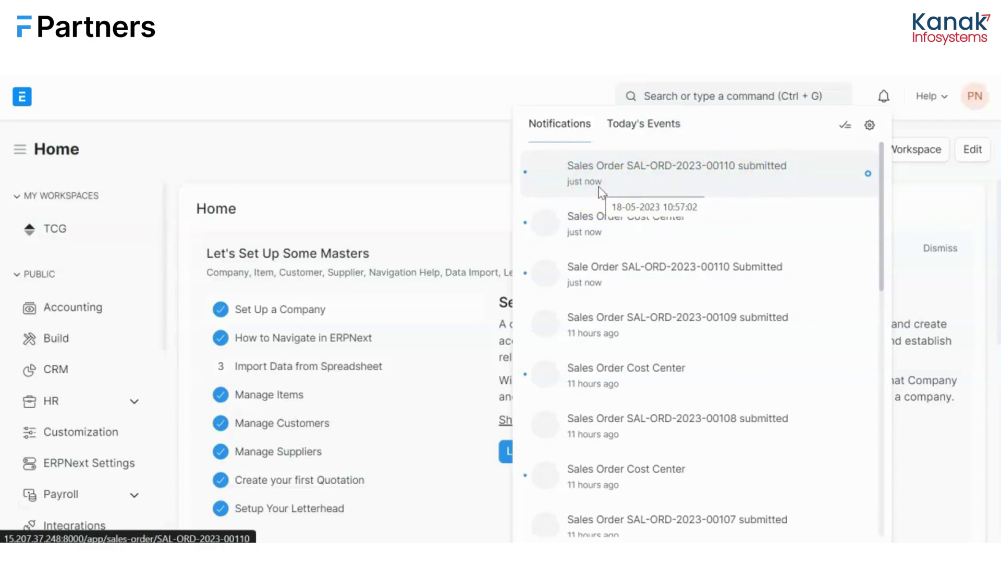
{"action": "left_click", "coordinate": [642, 182]}
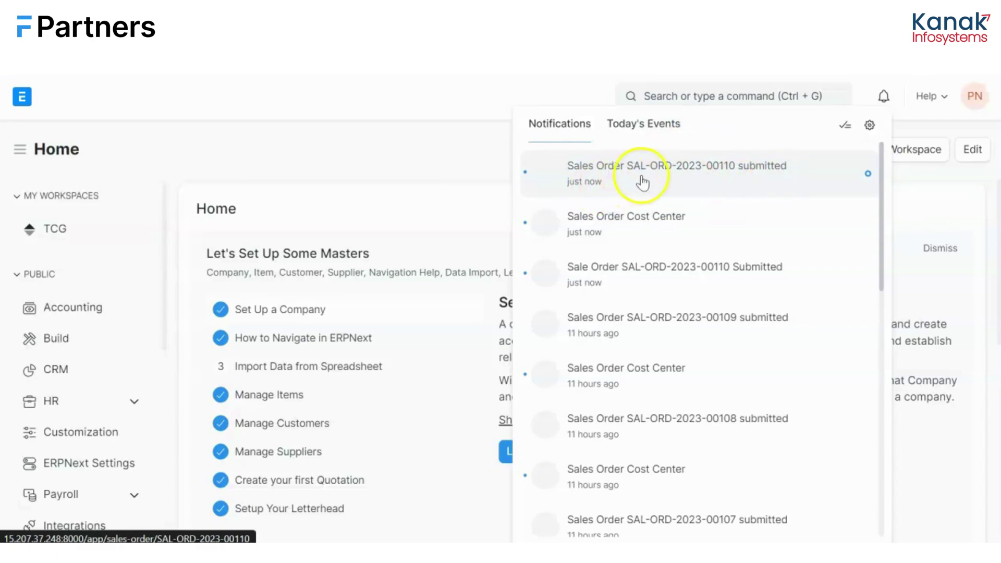
{"action": "left_click", "coordinate": [723, 177]}
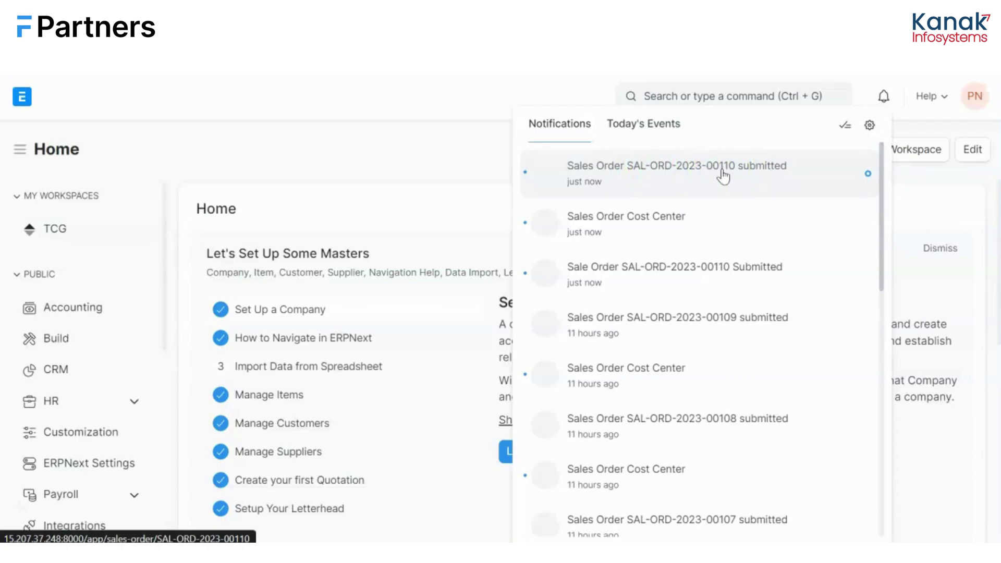